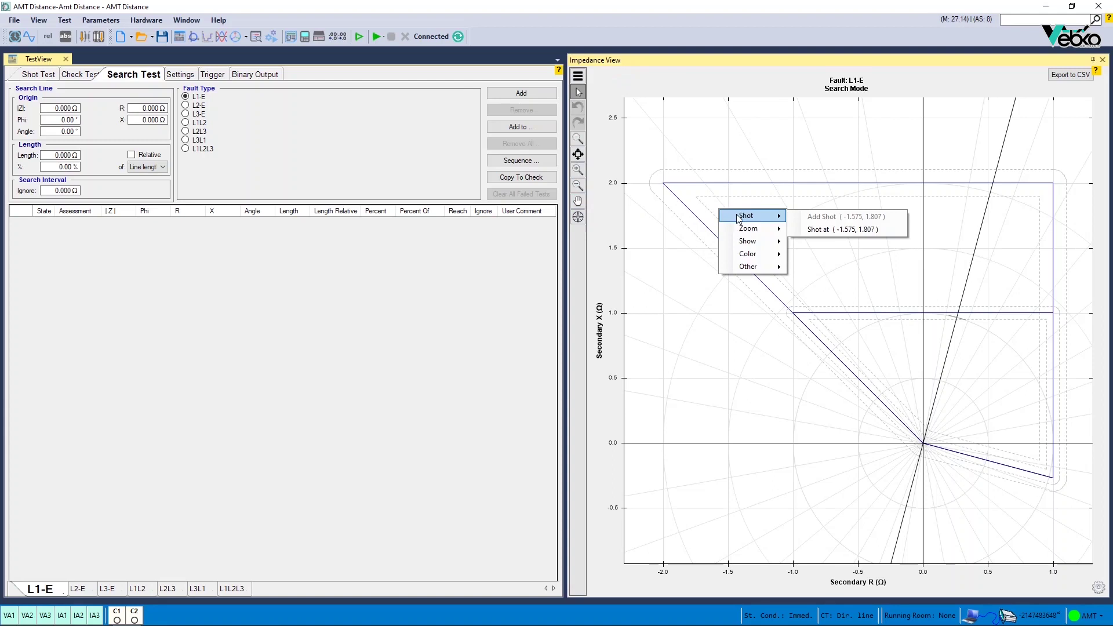
# Look through the impedance diagram's commands, open its display options and enable Zoom During Test.
pyautogui.moveTo(743, 241)
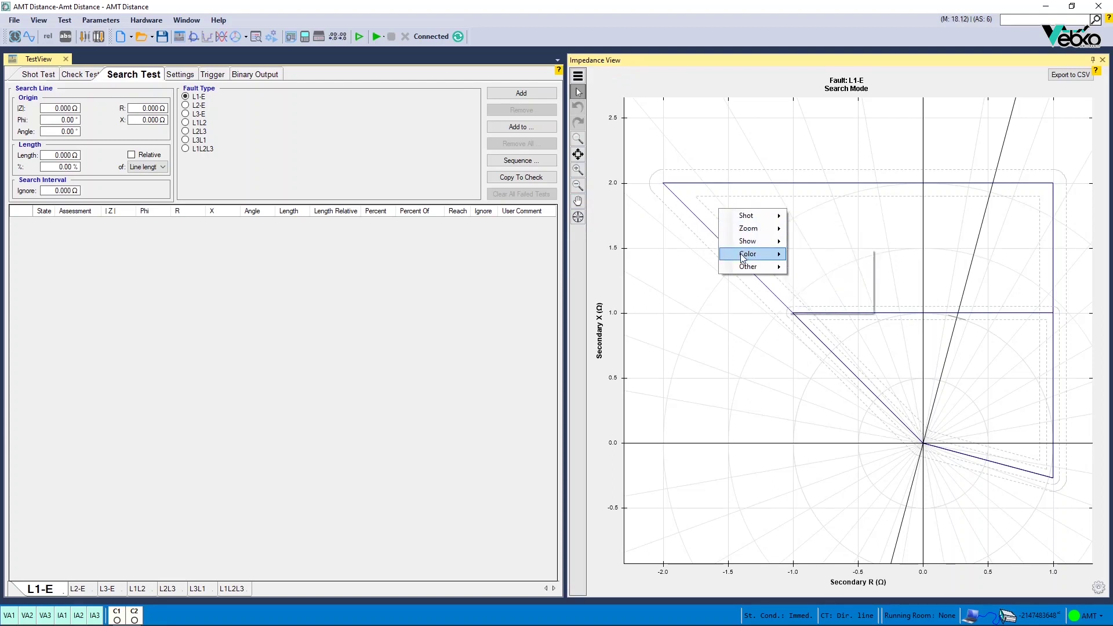
pyautogui.moveTo(744, 267)
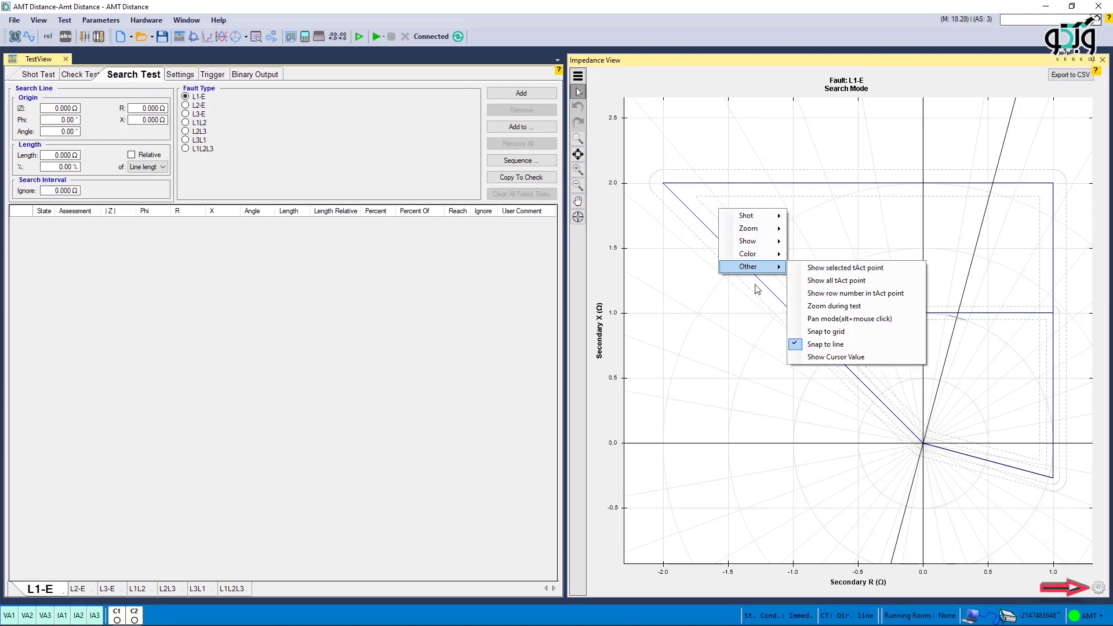
pyautogui.click(1098, 588)
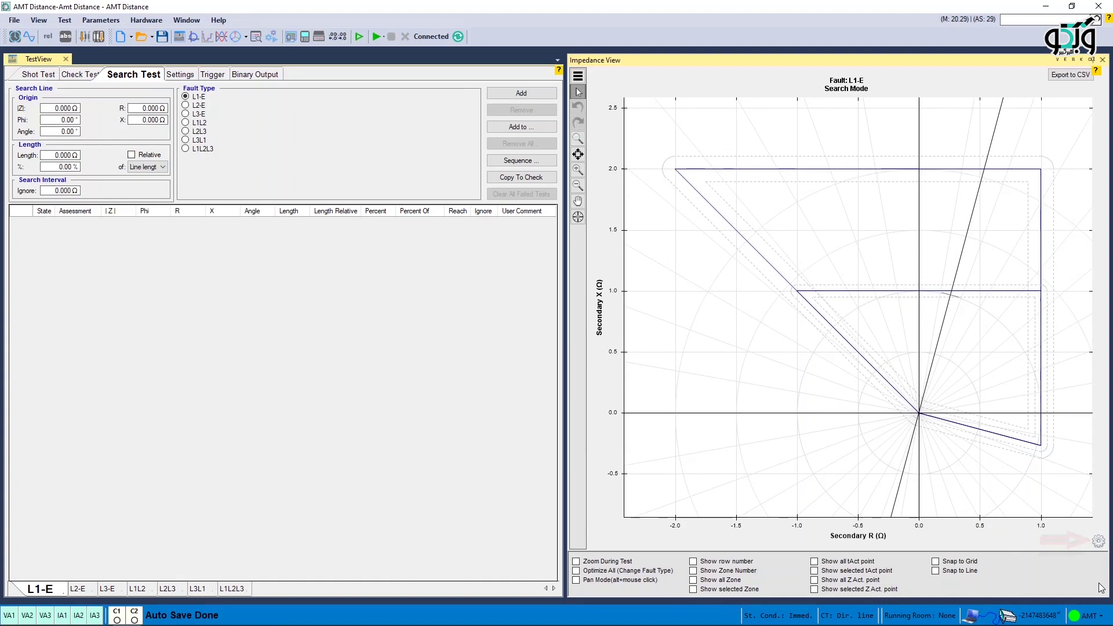
pyautogui.click(576, 563)
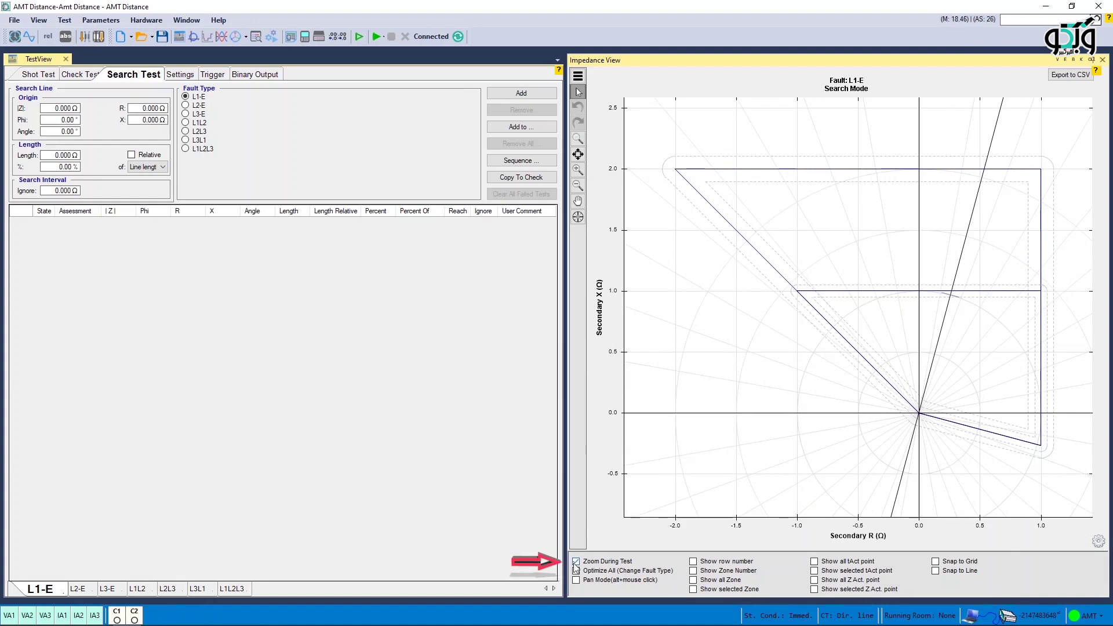
# Draw two near-vertical search lines about 224 mΩ and 209 mΩ long across zone 1's upper boundary, and run the first line's test.
pyautogui.moveTo(871, 278)
pyautogui.mouseDown()
pyautogui.moveTo(872, 306)
pyautogui.moveTo(849, 307)
pyautogui.mouseUp()
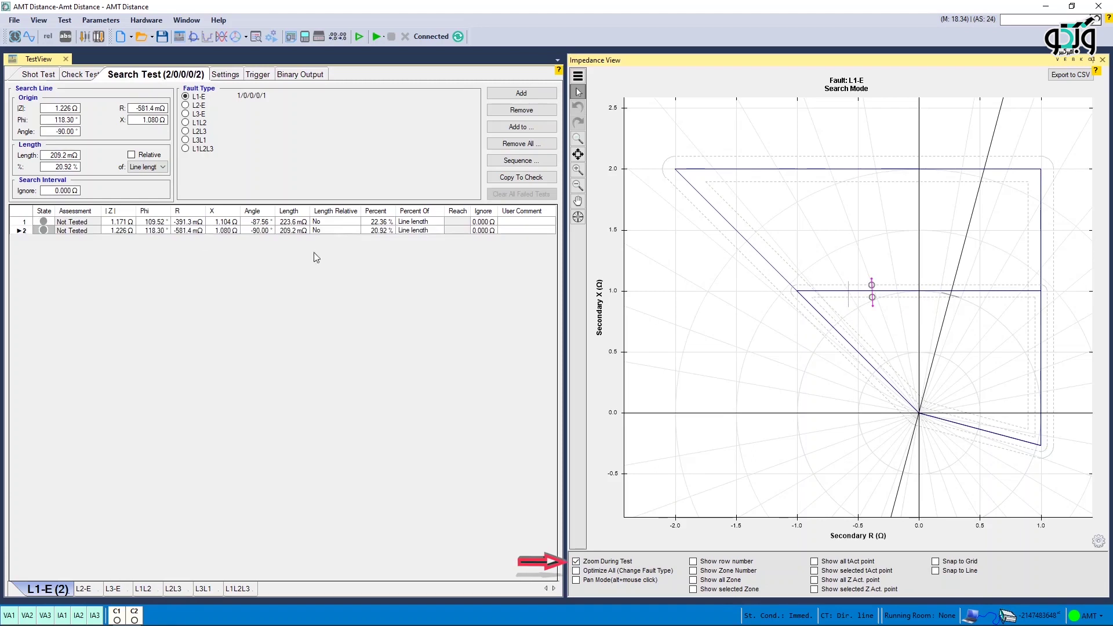
pyautogui.rightClick(23, 224)
pyautogui.click(38, 242)
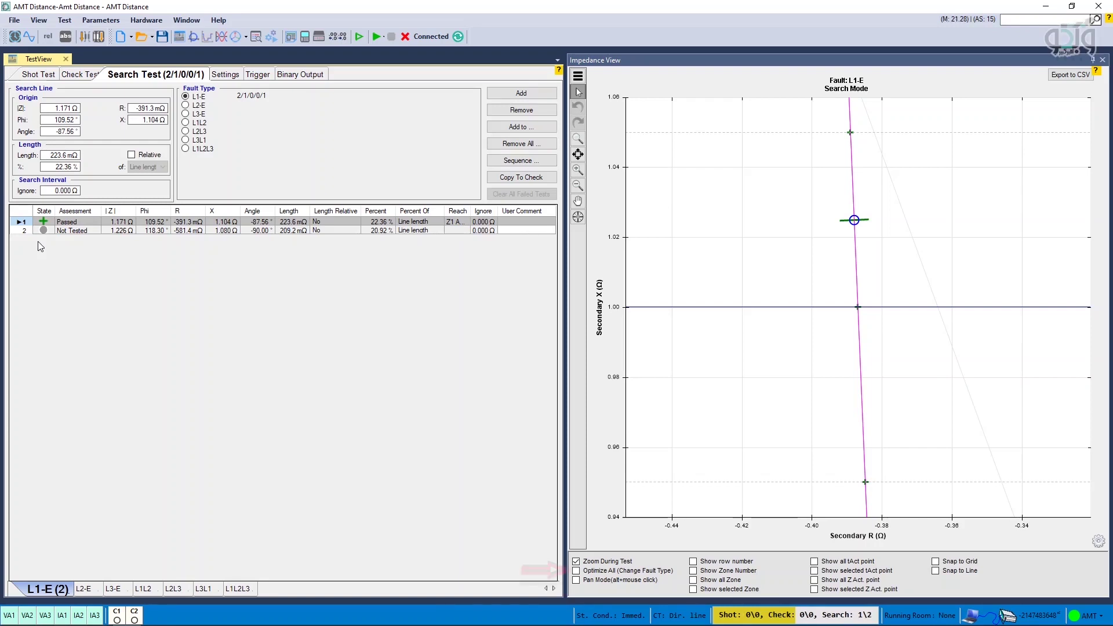
# Enable Optimize All (Change Fault Type) and Pan Mode for the impedance diagram, and try panning it slightly.
pyautogui.click(576, 572)
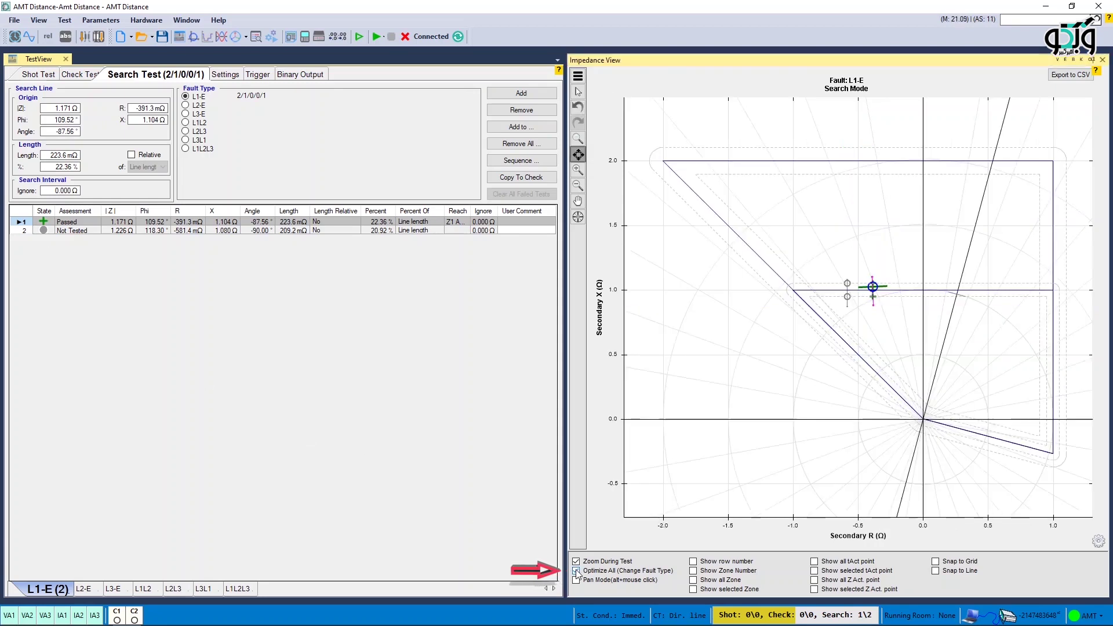
pyautogui.click(379, 330)
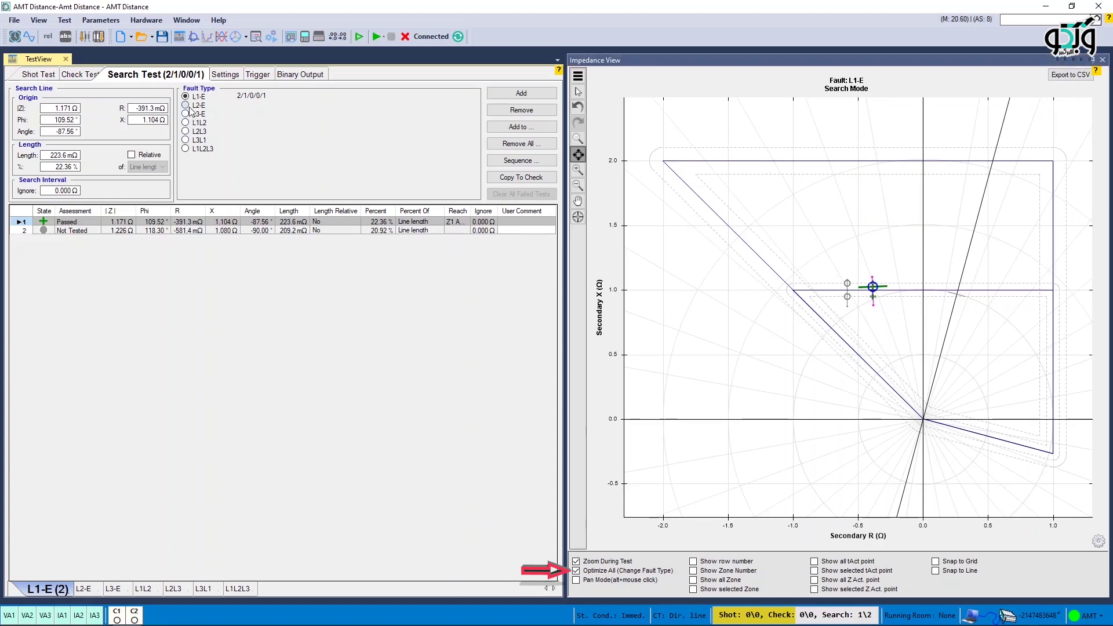
pyautogui.click(577, 581)
pyautogui.moveTo(833, 324)
pyautogui.mouseDown()
pyautogui.moveTo(845, 365)
pyautogui.moveTo(856, 317)
pyautogui.moveTo(835, 324)
pyautogui.mouseUp()
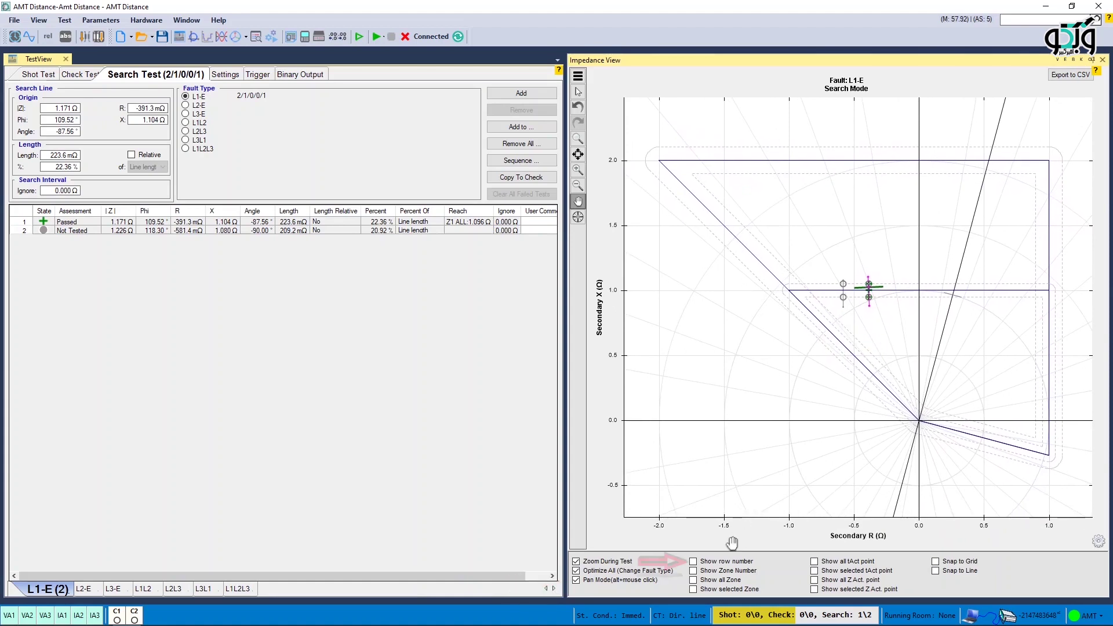
# Try Show row number and Show Zone Number on the search lines one after the other, switching each off again.
pyautogui.click(694, 563)
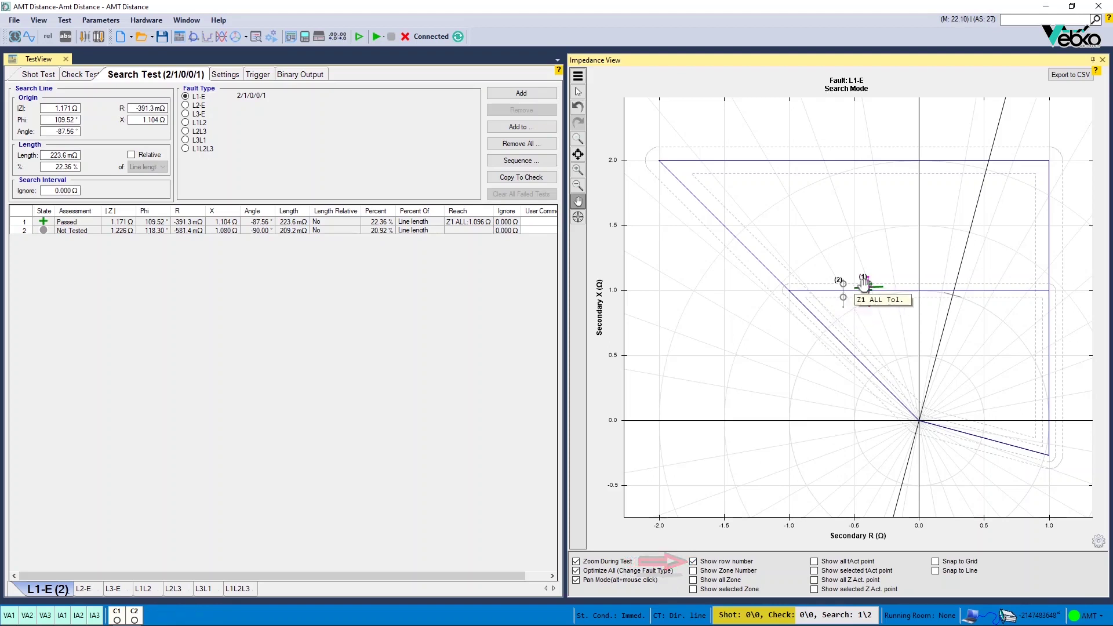
pyautogui.click(694, 571)
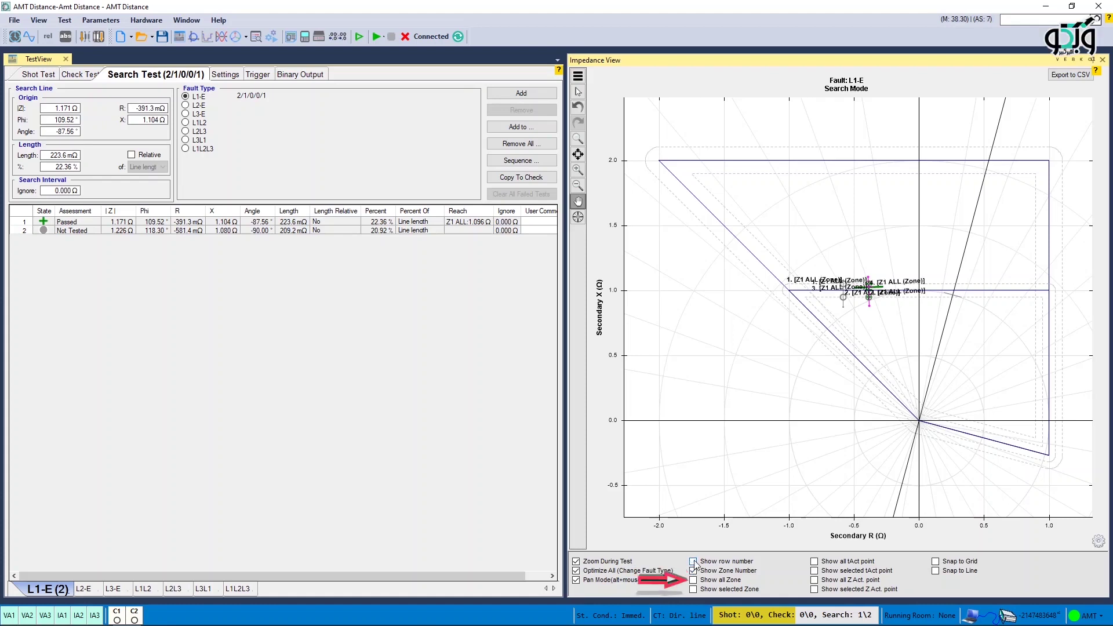
pyautogui.click(694, 571)
# Switch the zone display from Show all Zone to Show selected Zone, and run the second search line's test.
pyautogui.click(694, 580)
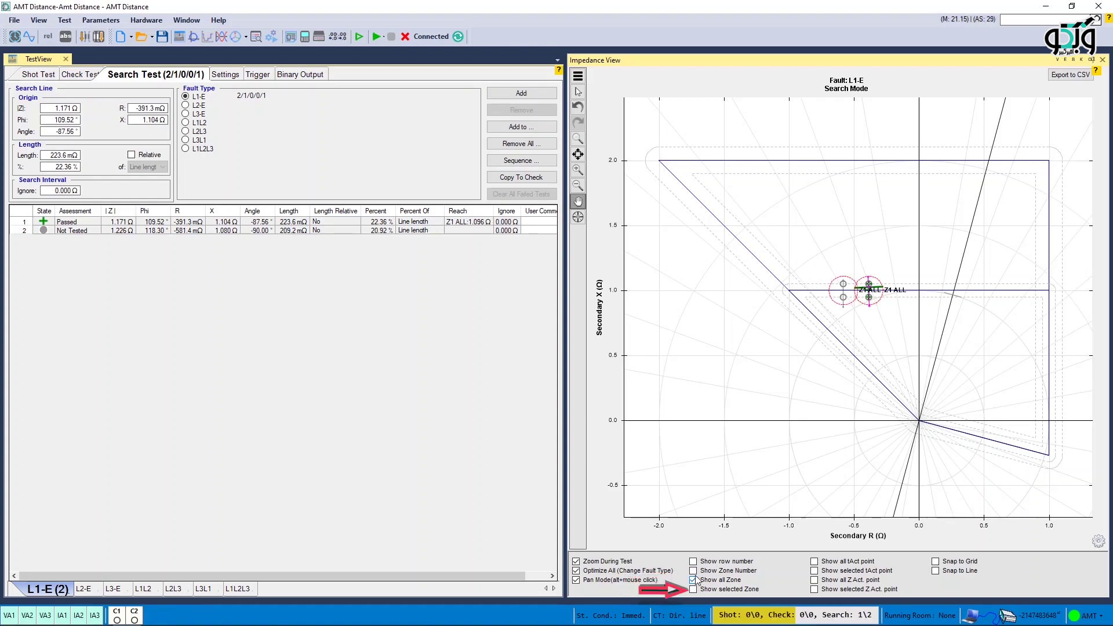
pyautogui.click(694, 580)
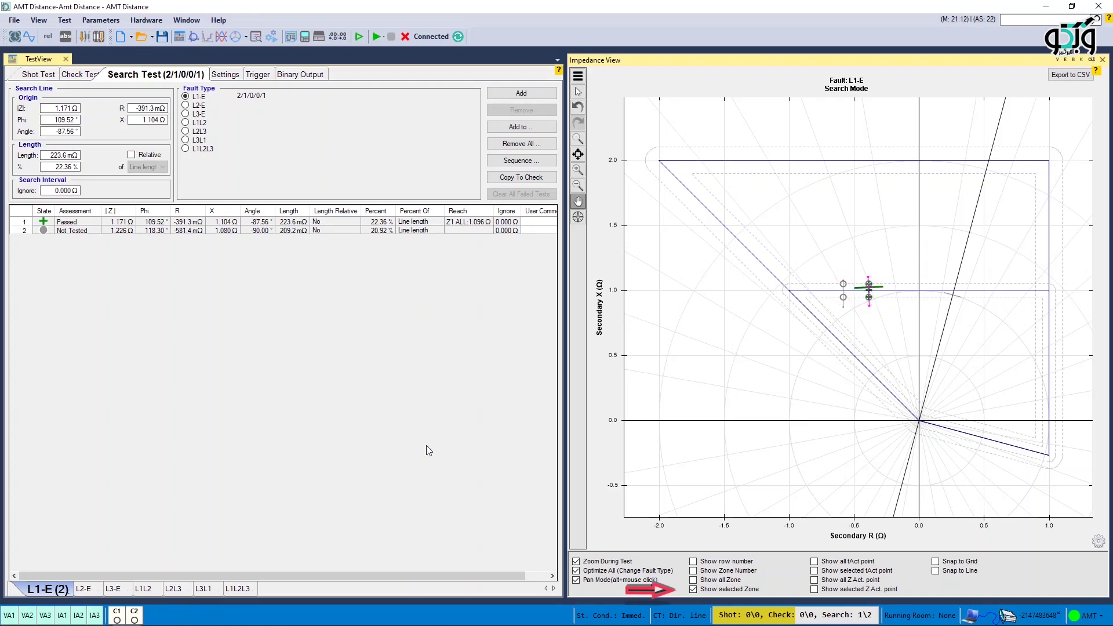
pyautogui.click(48, 265)
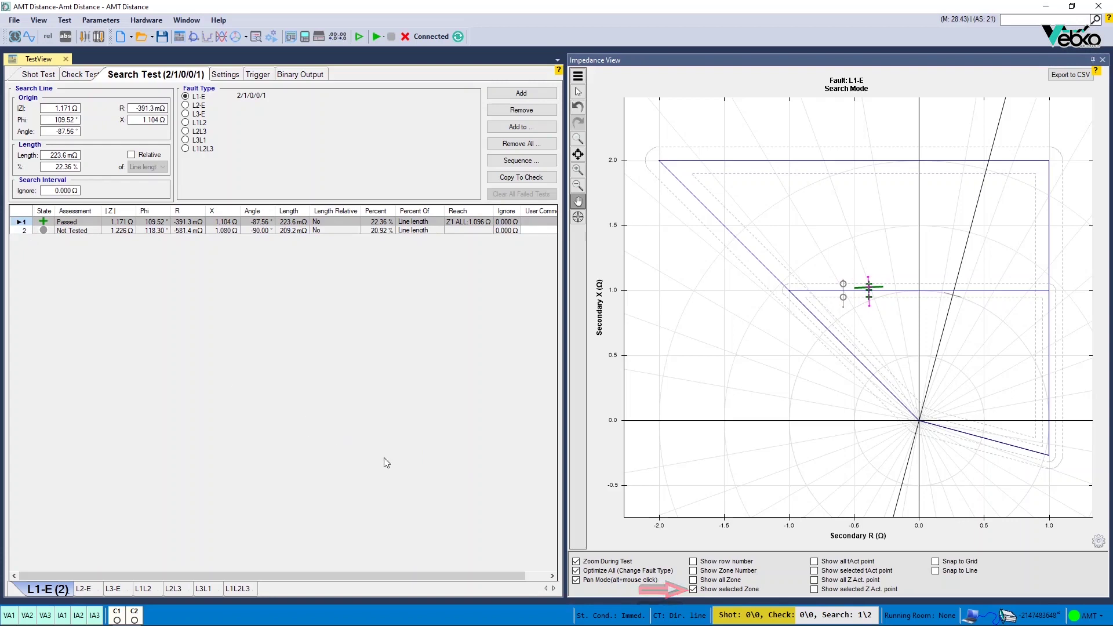
pyautogui.rightClick(24, 237)
pyautogui.click(49, 255)
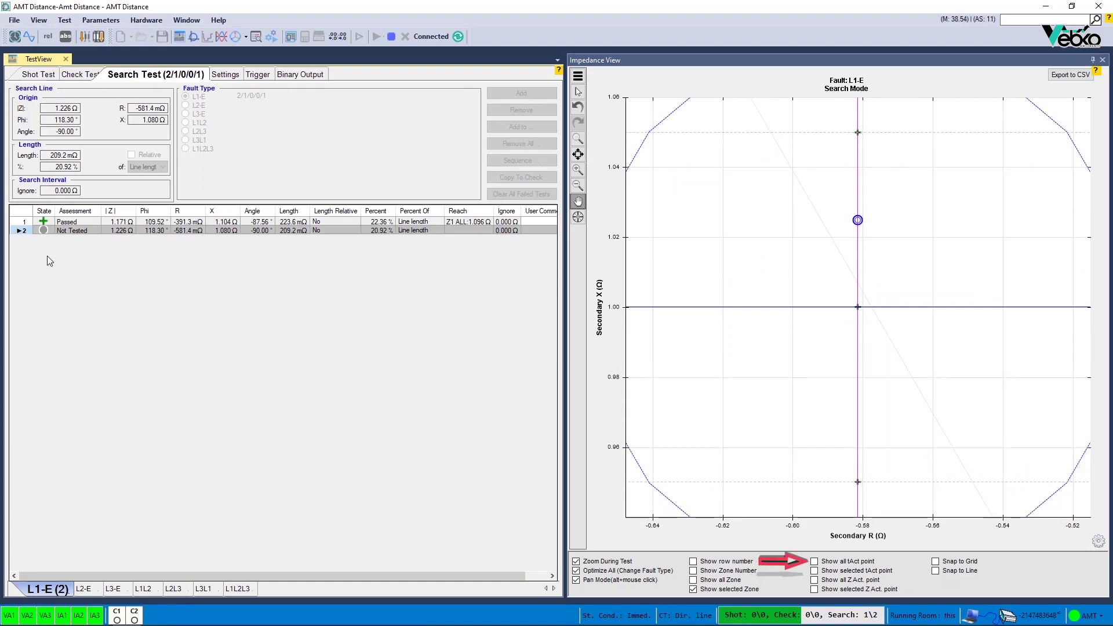
# Enable Show all tAct point and zoom the impedance diagram out to its full extent.
pyautogui.click(815, 562)
pyautogui.rightClick(788, 374)
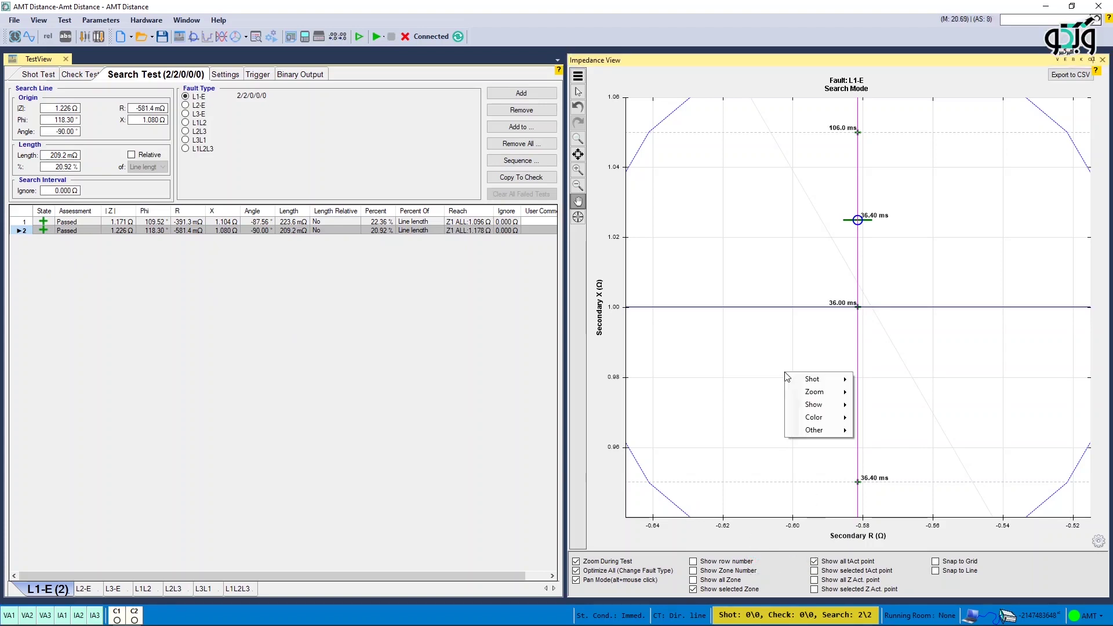
pyautogui.moveTo(835, 390)
pyautogui.click(874, 398)
pyautogui.rightClick(817, 383)
pyautogui.moveTo(833, 396)
pyautogui.click(898, 412)
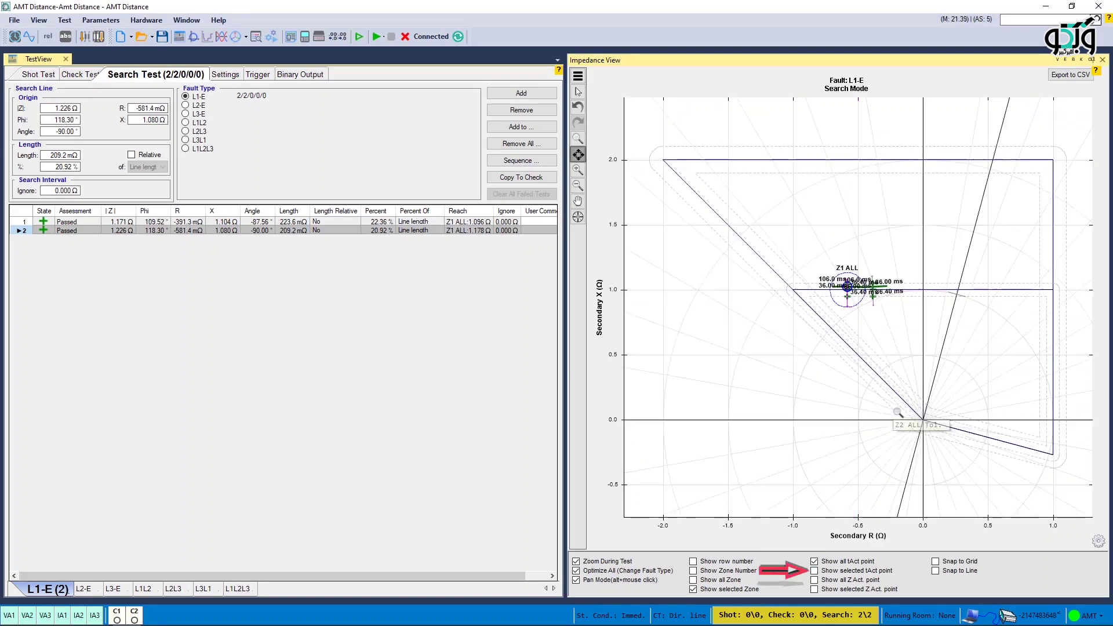
# Replace Show all tAct point with Show selected tAct point, and switch the time labels off again.
pyautogui.click(818, 561)
pyautogui.click(815, 571)
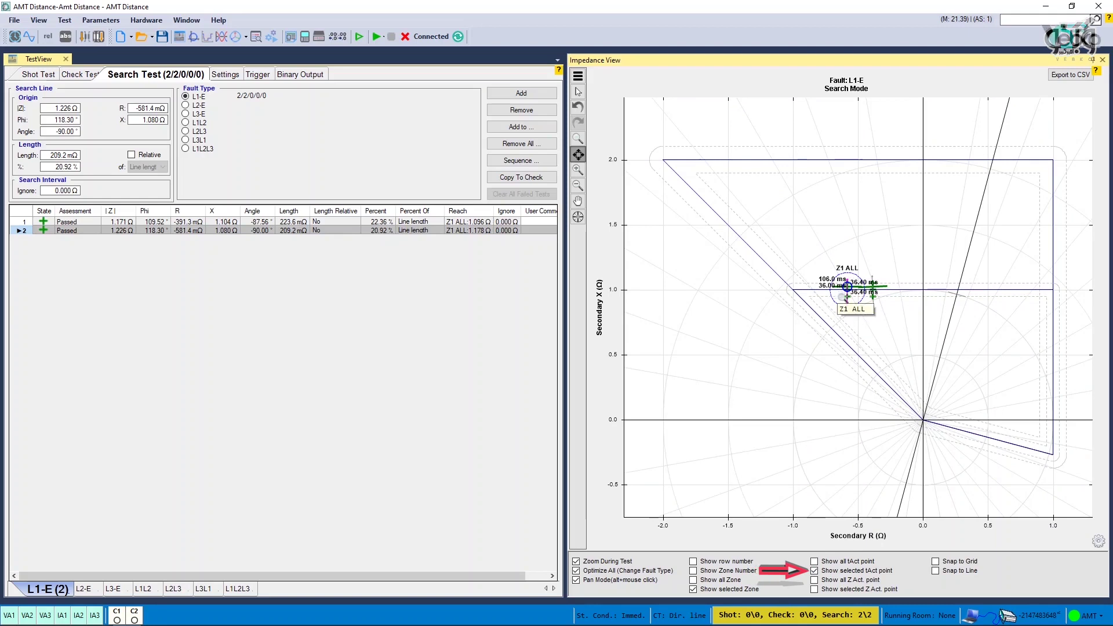
pyautogui.click(814, 571)
# Try Show all Z Act. point and Show selected Z Act. point on the search lines, switching each off again.
pyautogui.scroll(3, 870, 300)
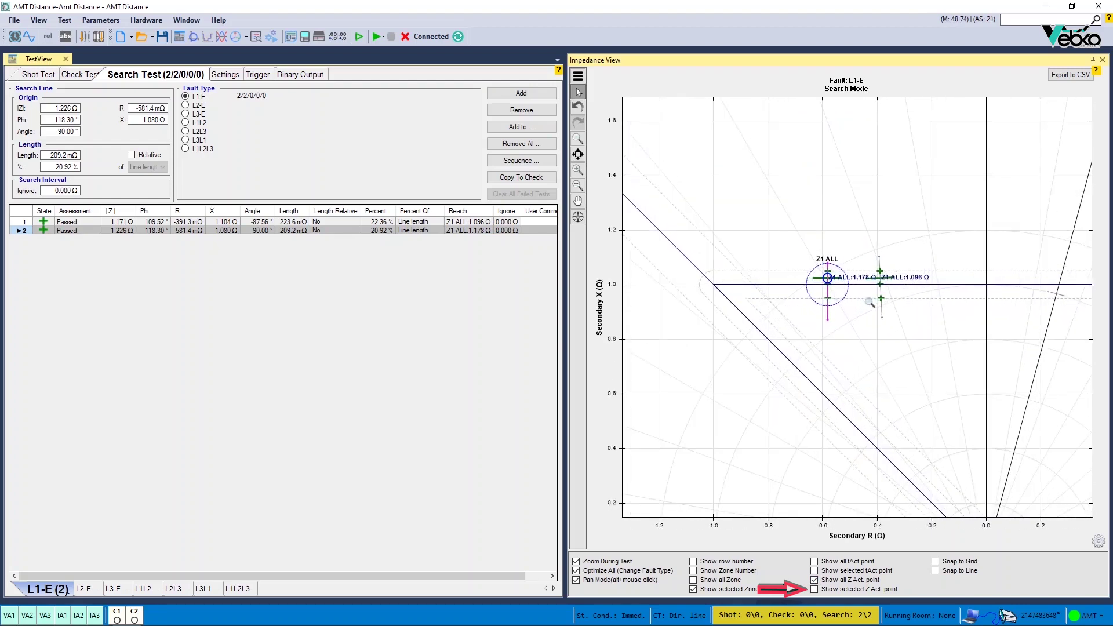
pyautogui.click(814, 580)
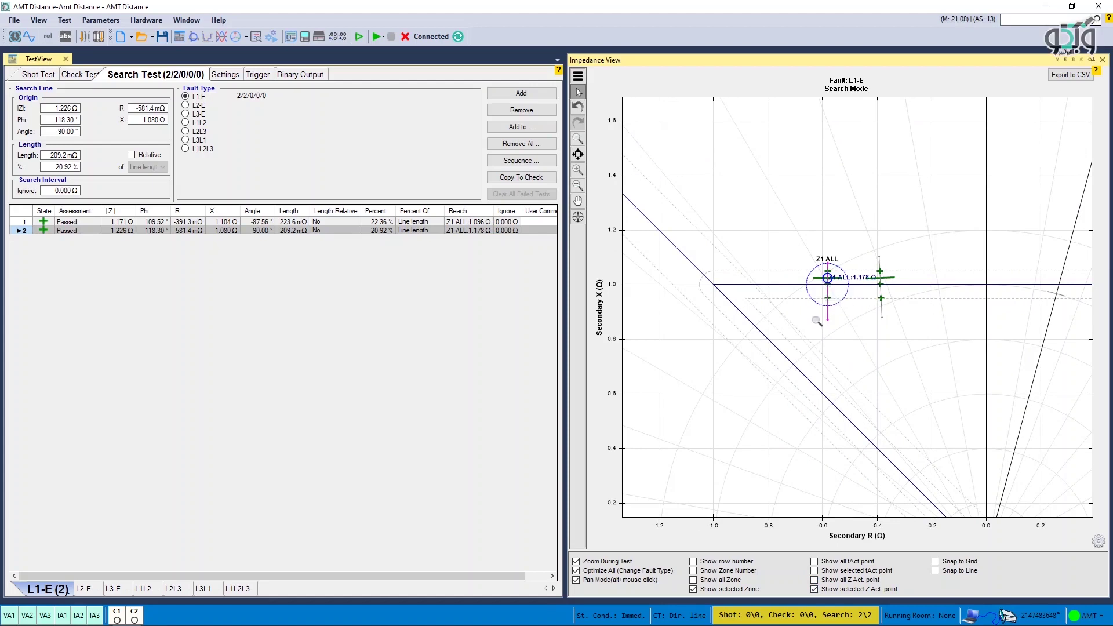
pyautogui.click(816, 589)
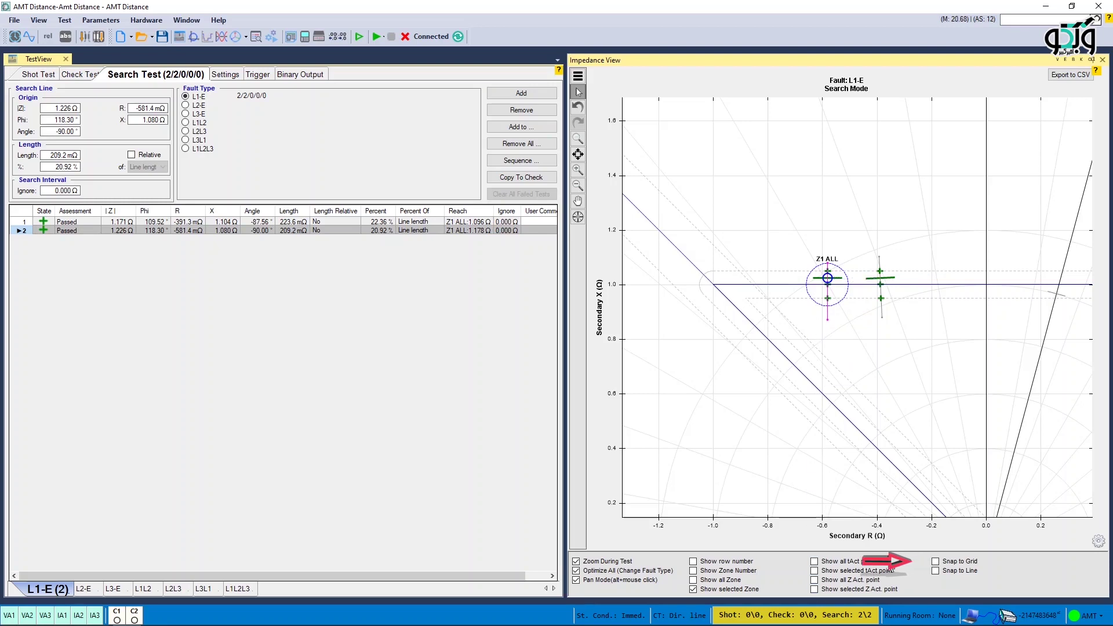
# Try Snap to Grid, replace it with Snap to Line, and fit the whole impedance diagram in view.
pyautogui.click(936, 561)
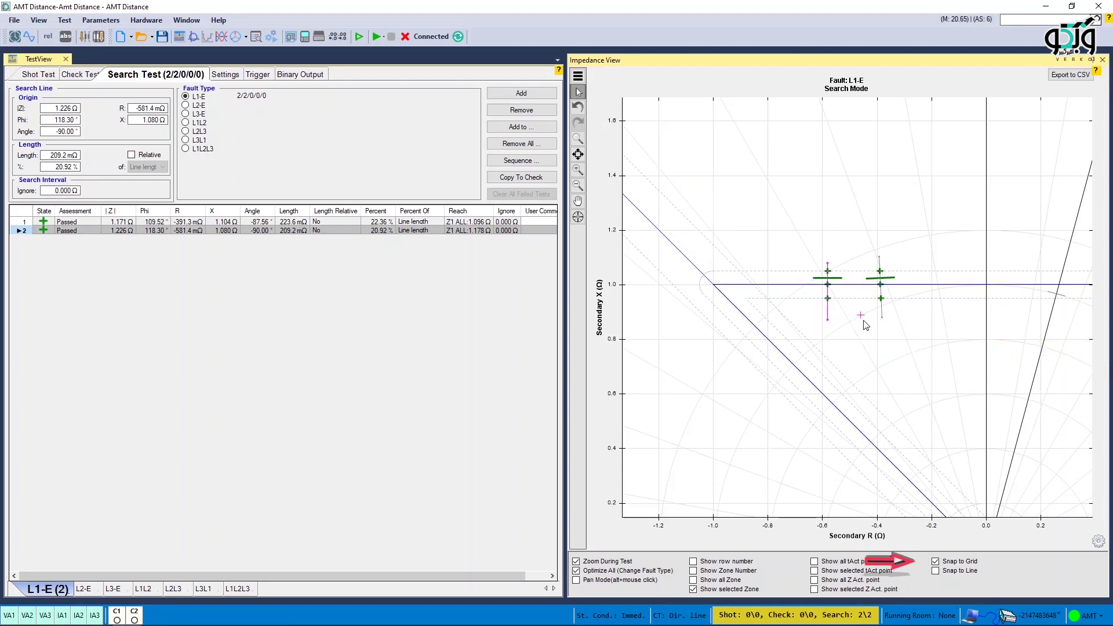
pyautogui.click(936, 570)
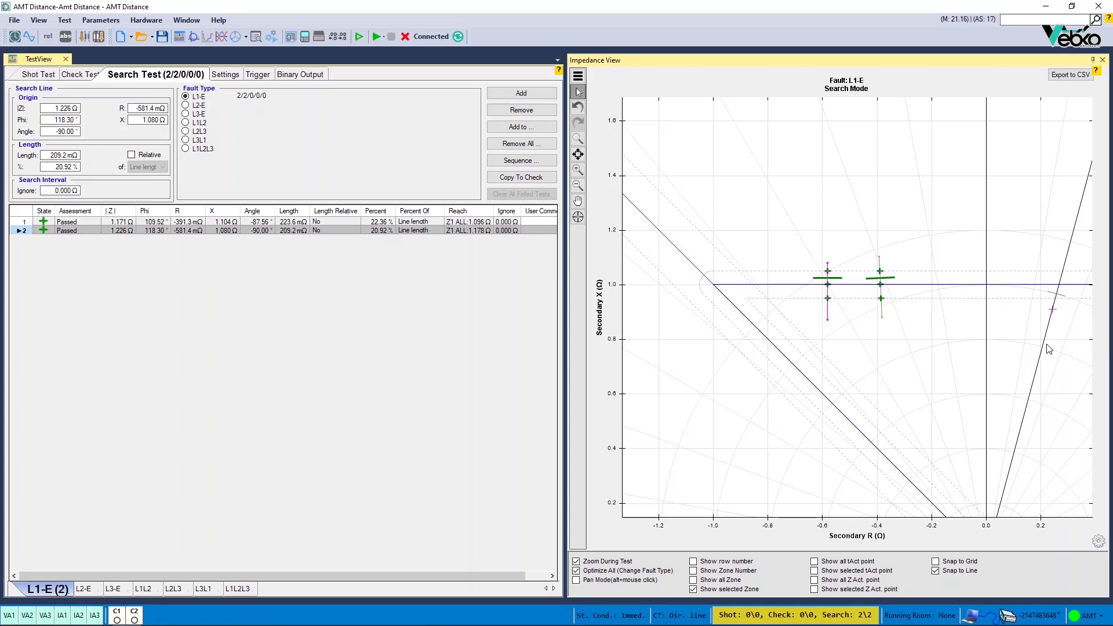
pyautogui.rightClick(940, 333)
pyautogui.moveTo(952, 355)
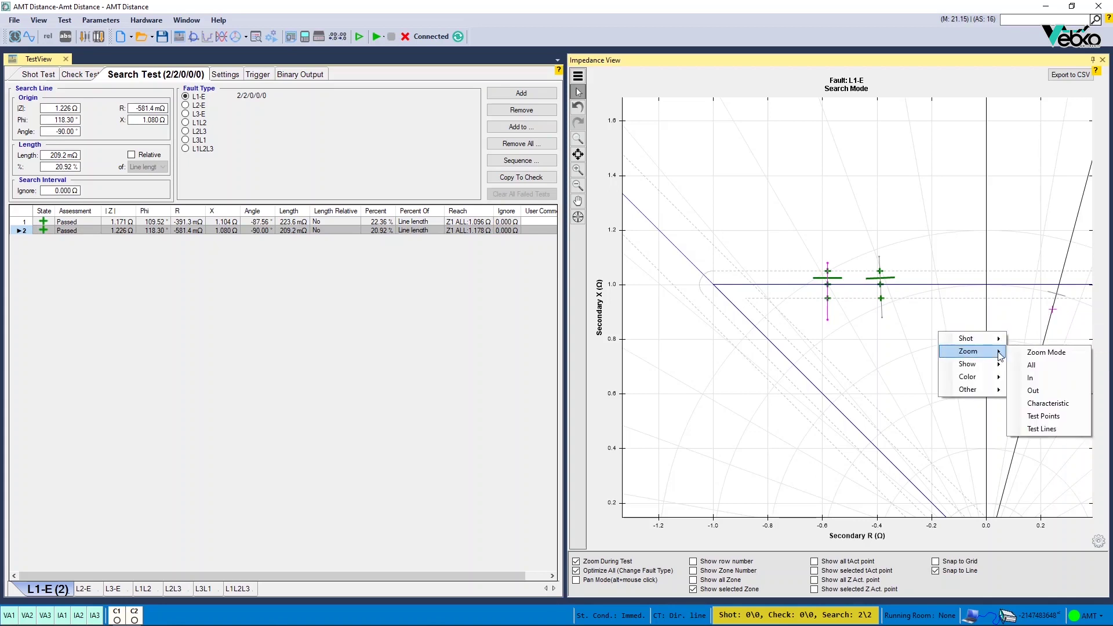
pyautogui.click(1031, 366)
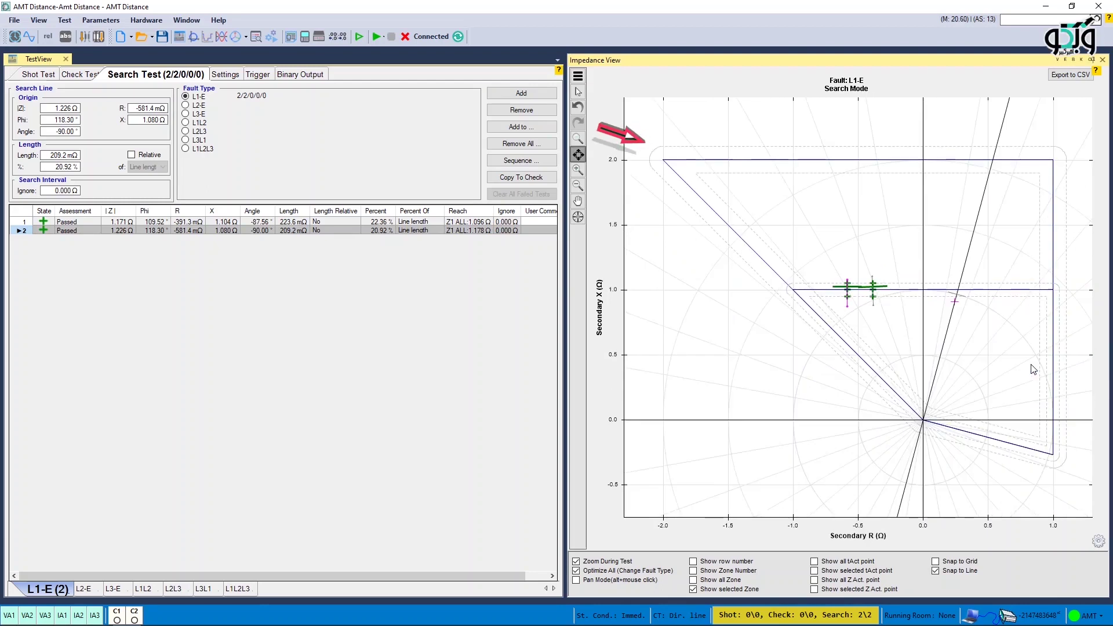